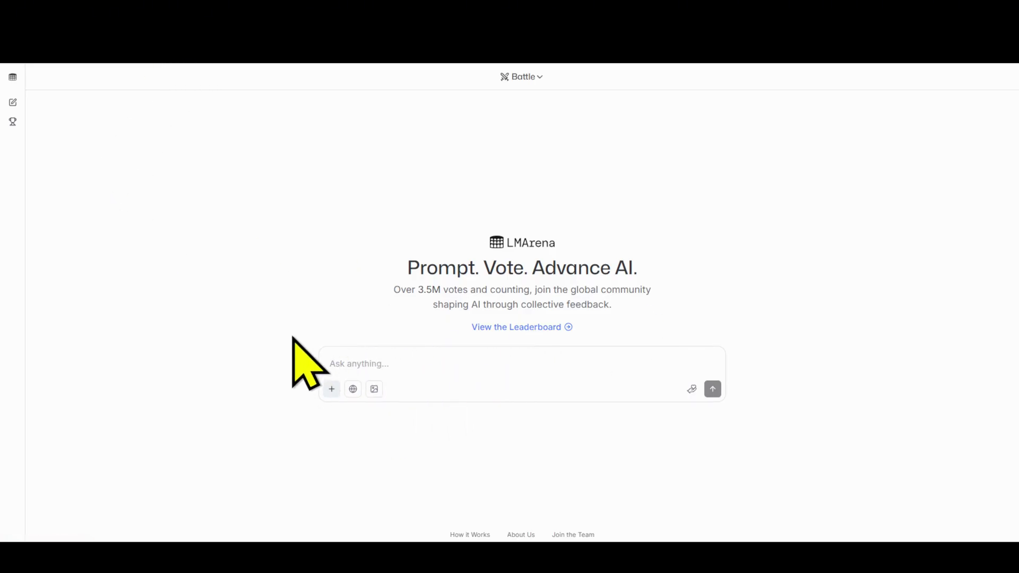
Step: Choose Battle mode and try switching image generation on and back off for the prompt
left_click(536, 84)
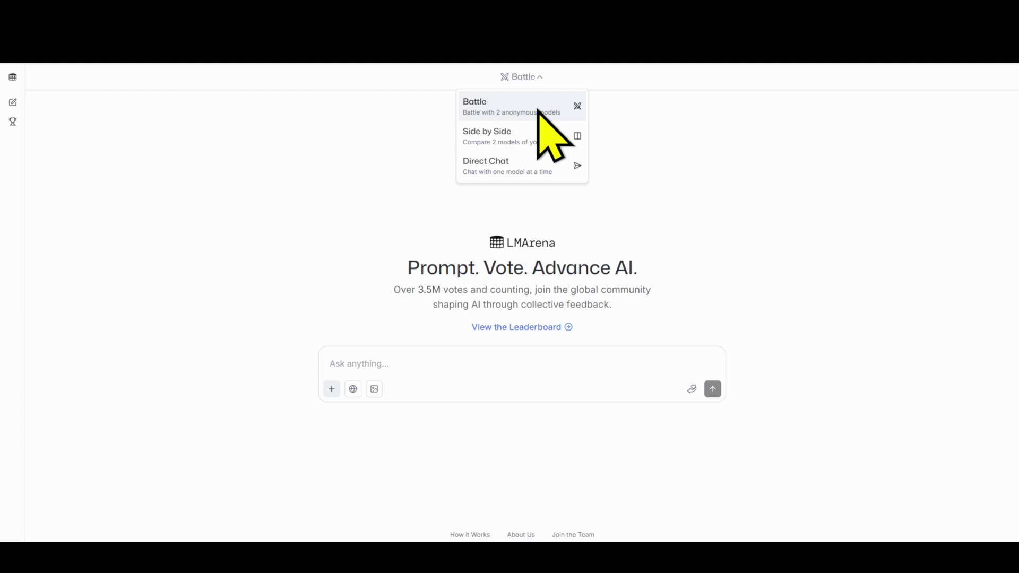
left_click(537, 109)
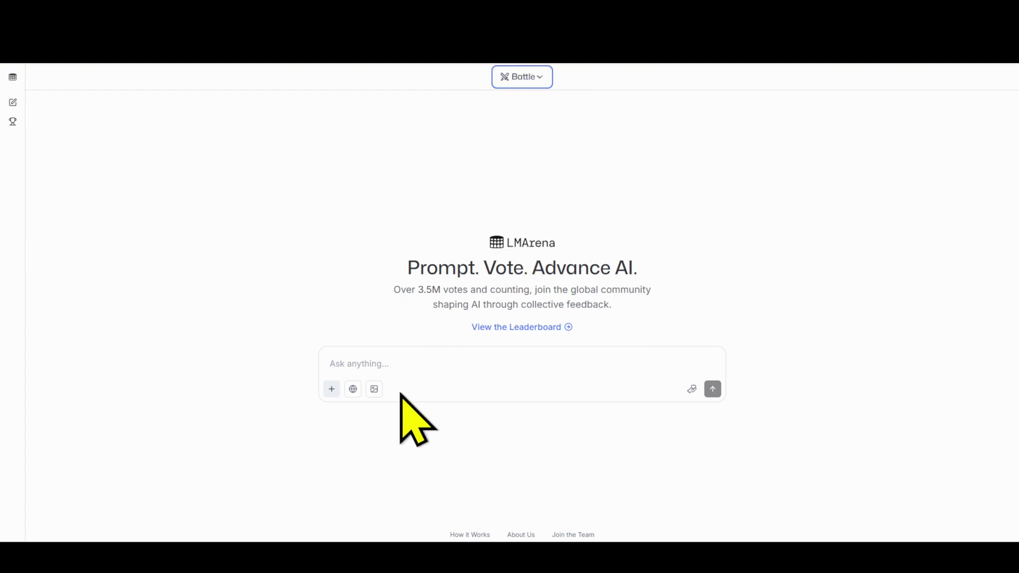
left_click(375, 390)
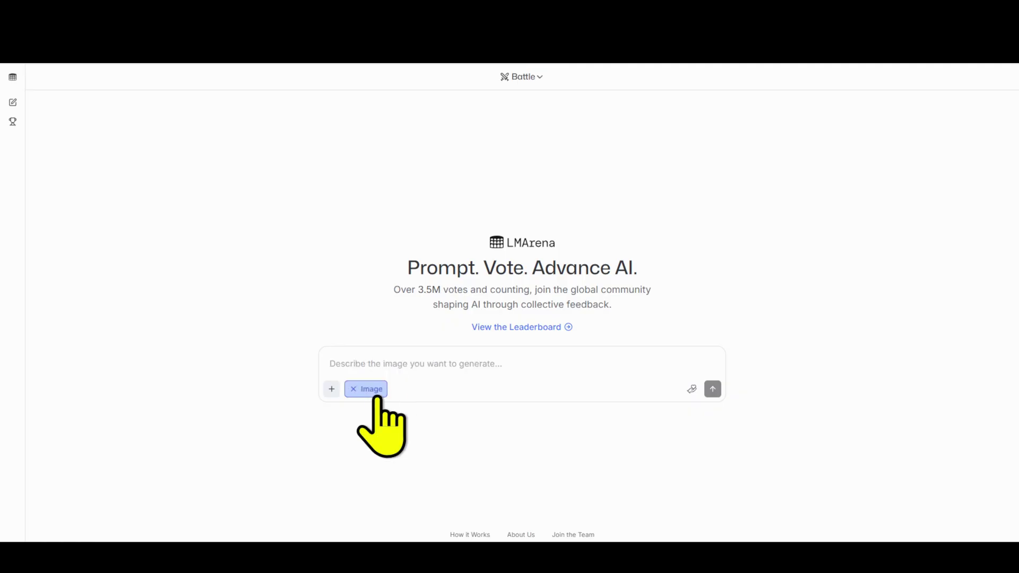
left_click(351, 389)
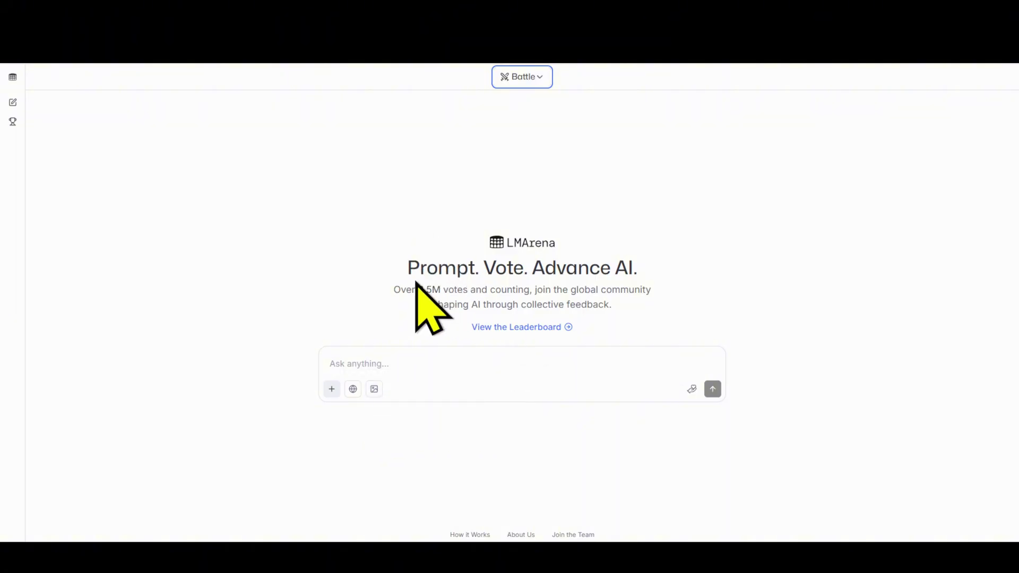
left_click_drag(566, 267, 407, 267)
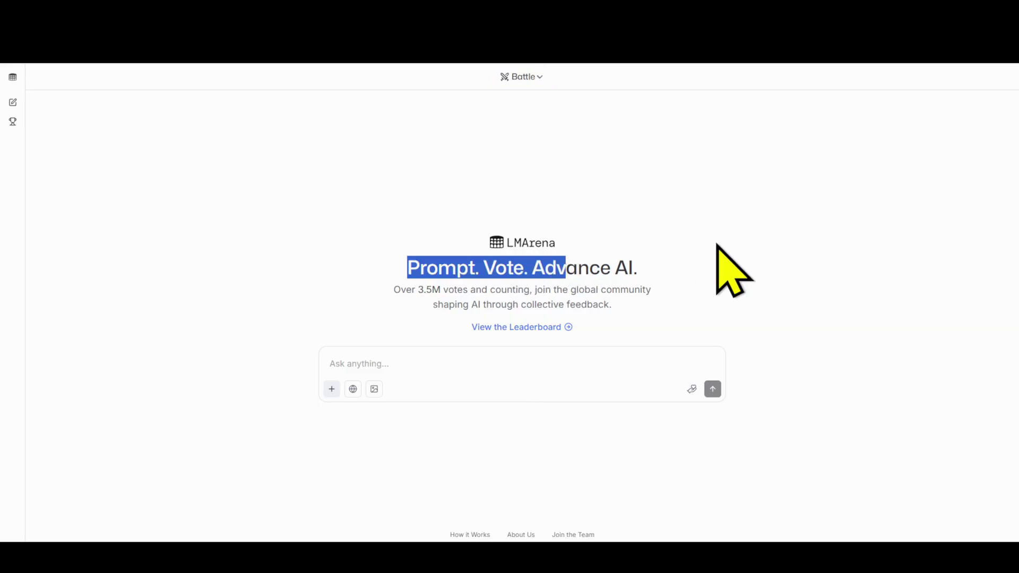
left_click(716, 245)
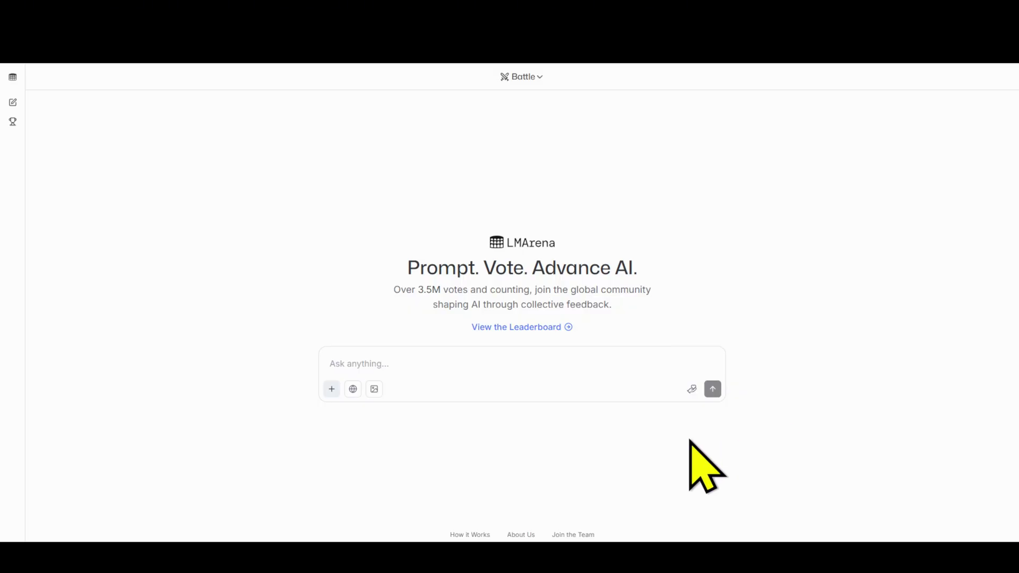
Step: Switch to Side by Side mode and examine the image models offered for the first comparison slot
left_click(521, 77)
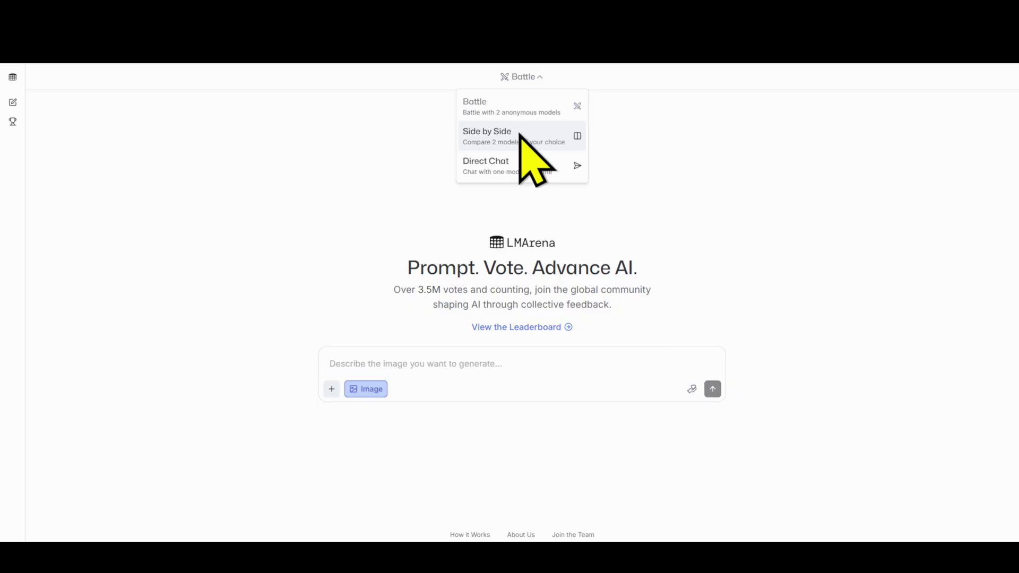
left_click(517, 137)
left_click(514, 80)
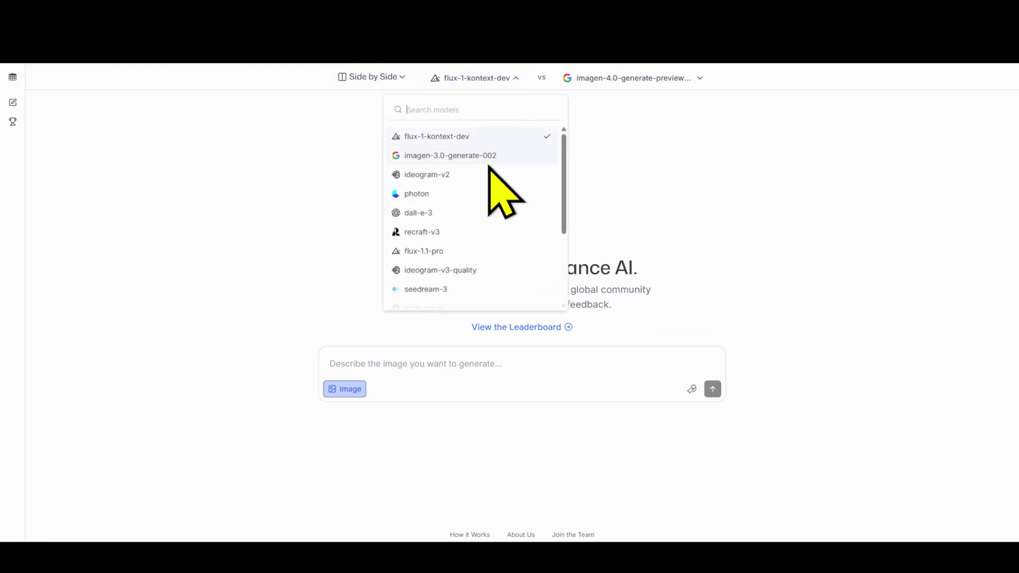
scroll(491, 171, "down", 2)
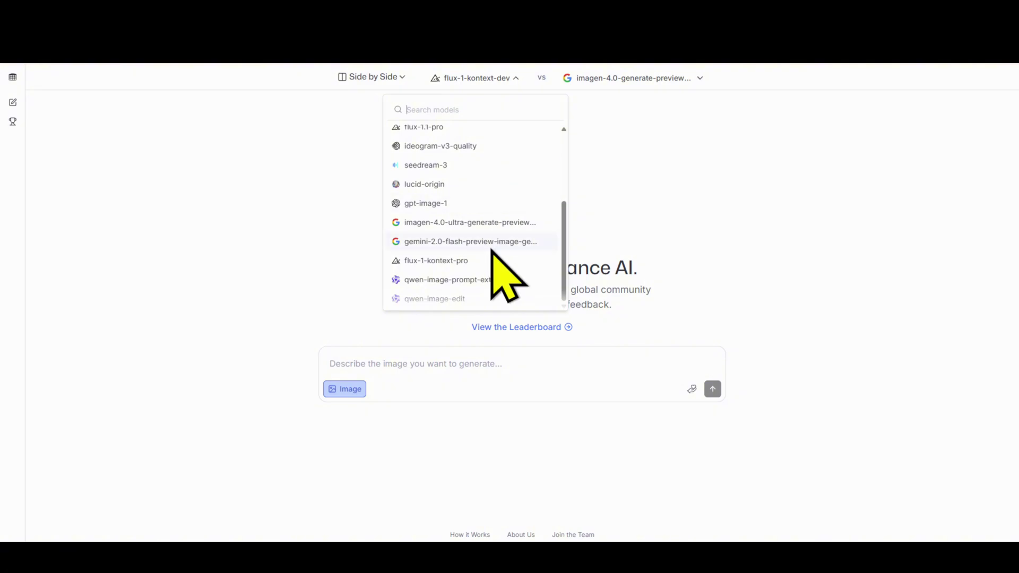
scroll(467, 275, "up", 3)
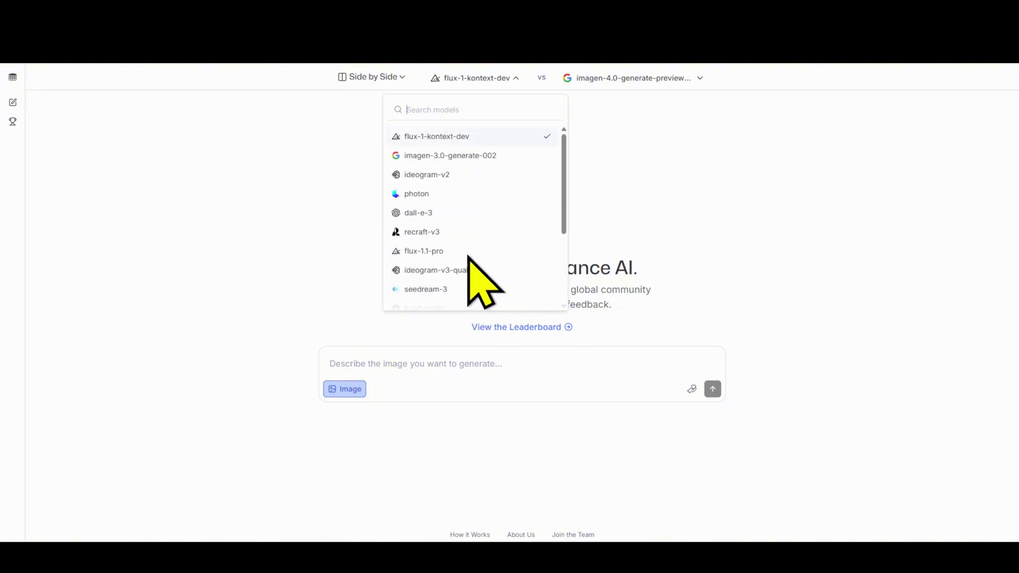
Step: Examine the image models offered for the second comparison slot
left_click(656, 79)
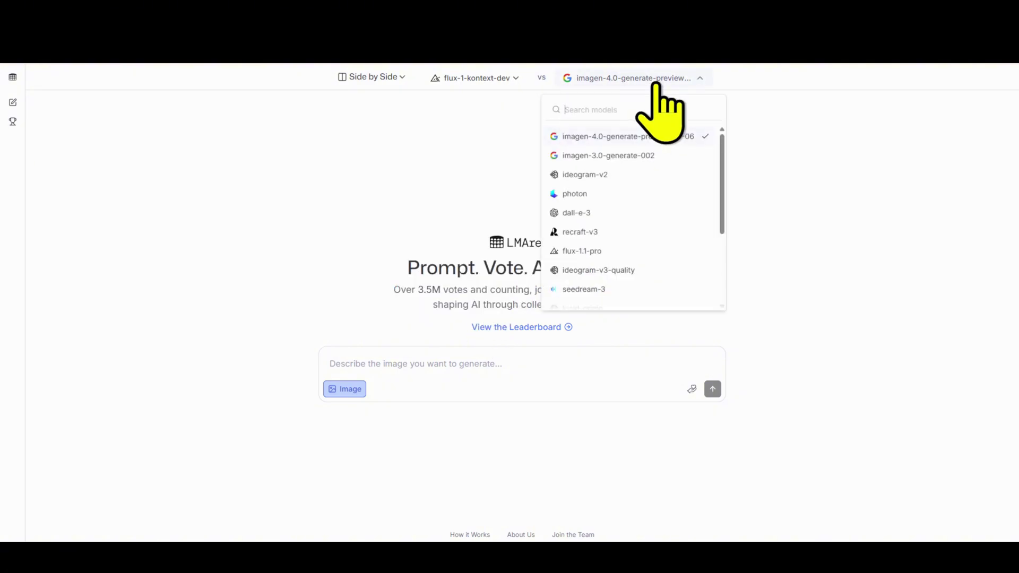
scroll(642, 208, "down", 1)
scroll(657, 233, "down", 2)
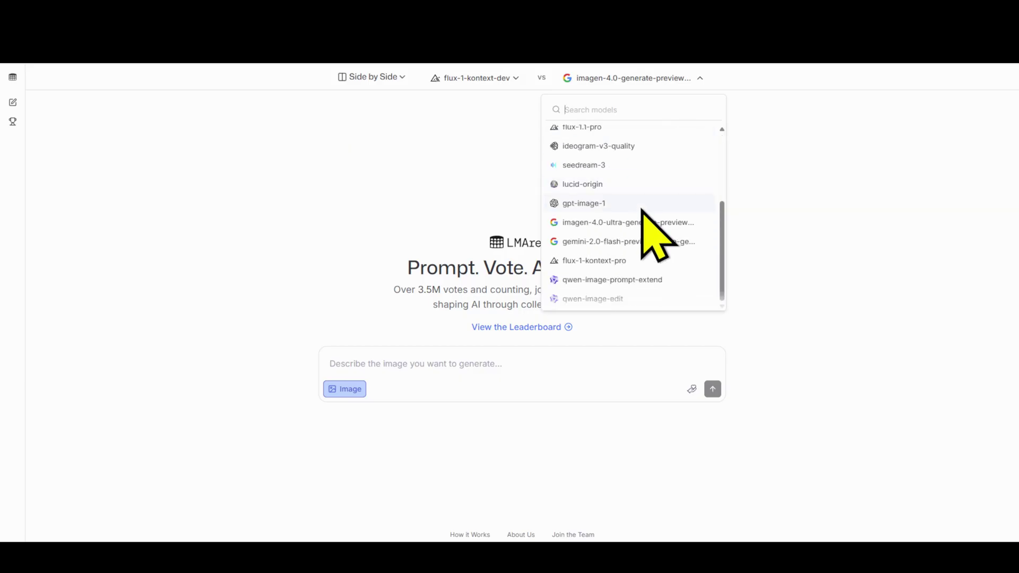
scroll(653, 231, "up", 5)
scroll(642, 210, "down", 3)
scroll(642, 210, "up", 3)
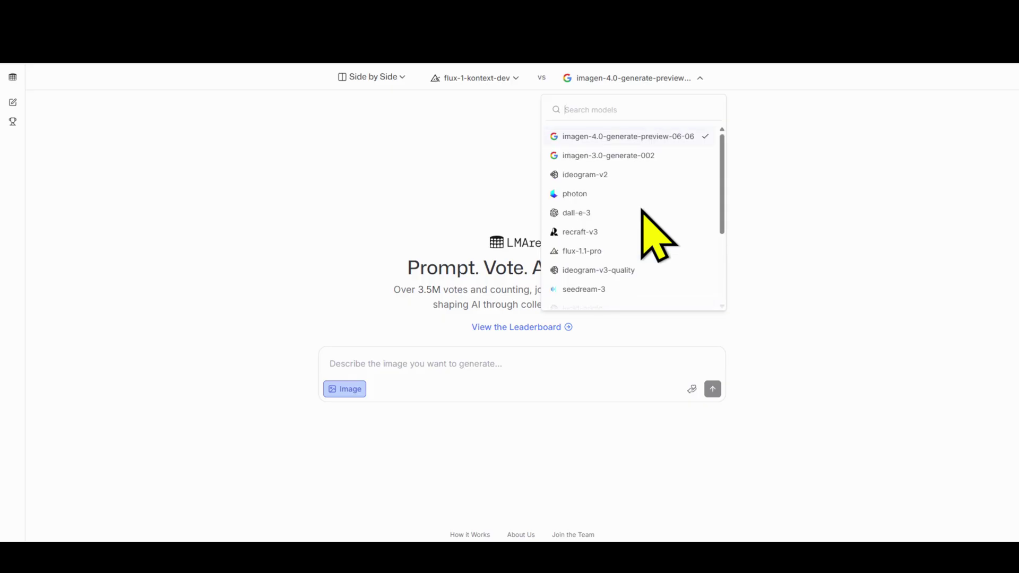
Step: Switch to Direct Chat mode and examine the list of image models available for single-model chat
left_click(395, 79)
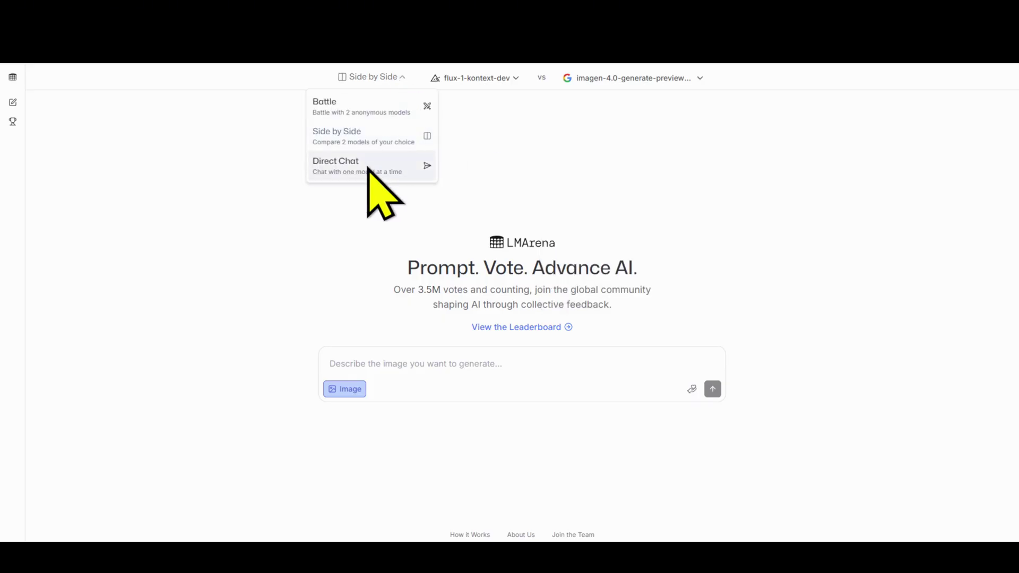
left_click(368, 165)
left_click(577, 77)
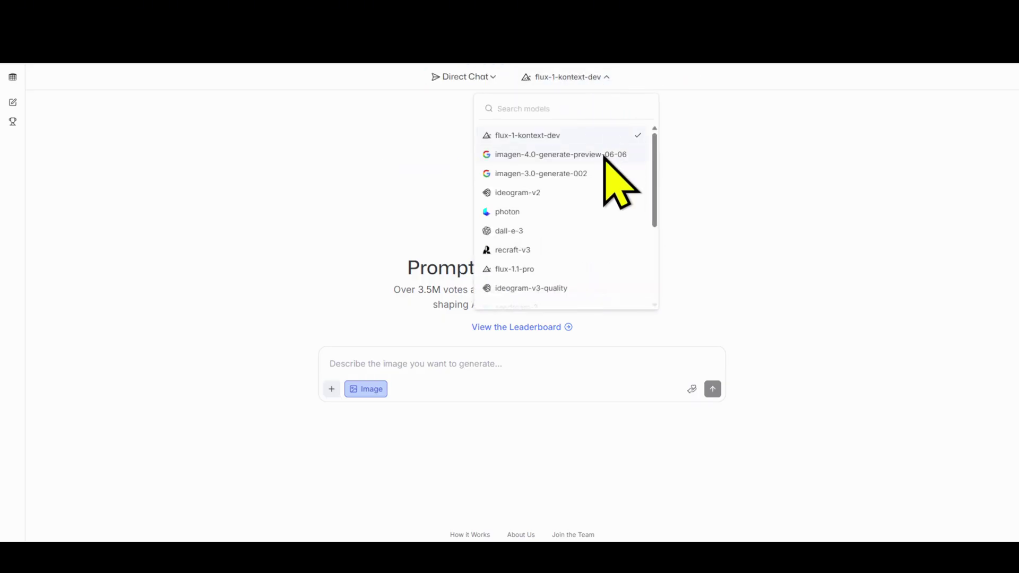
scroll(560, 196, "down", 1)
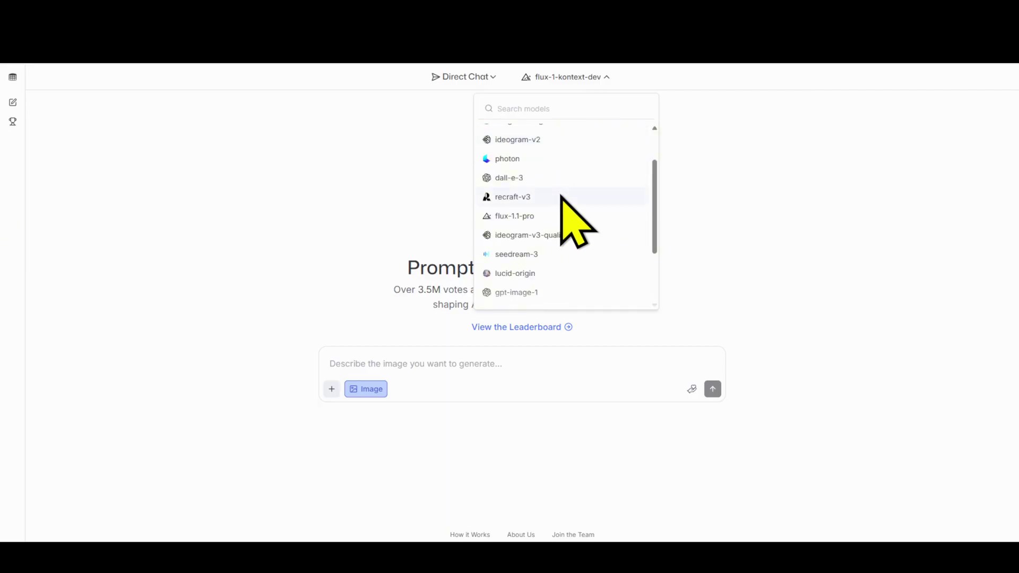
scroll(561, 195, "down", 2)
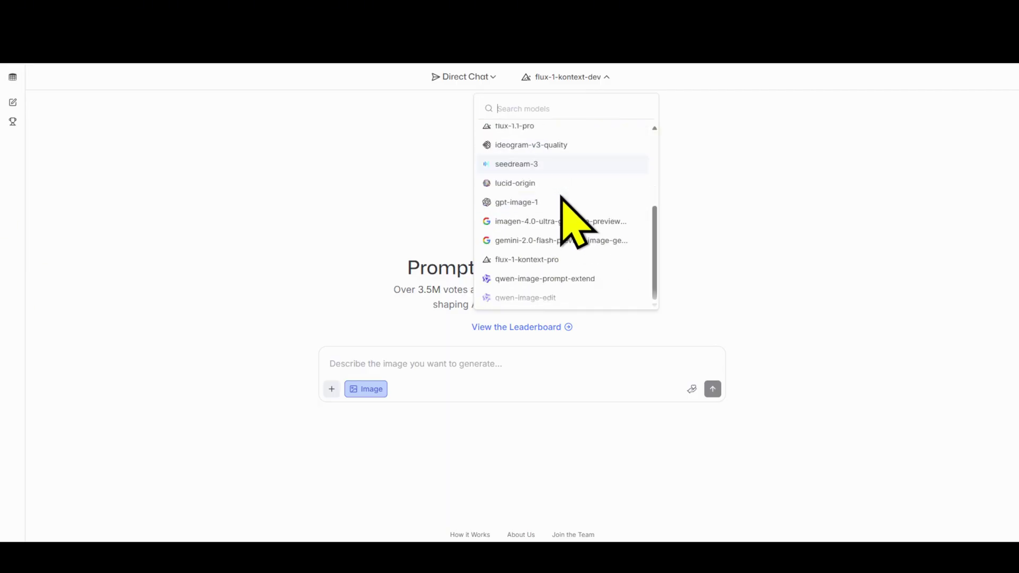
scroll(568, 281, "up", 3)
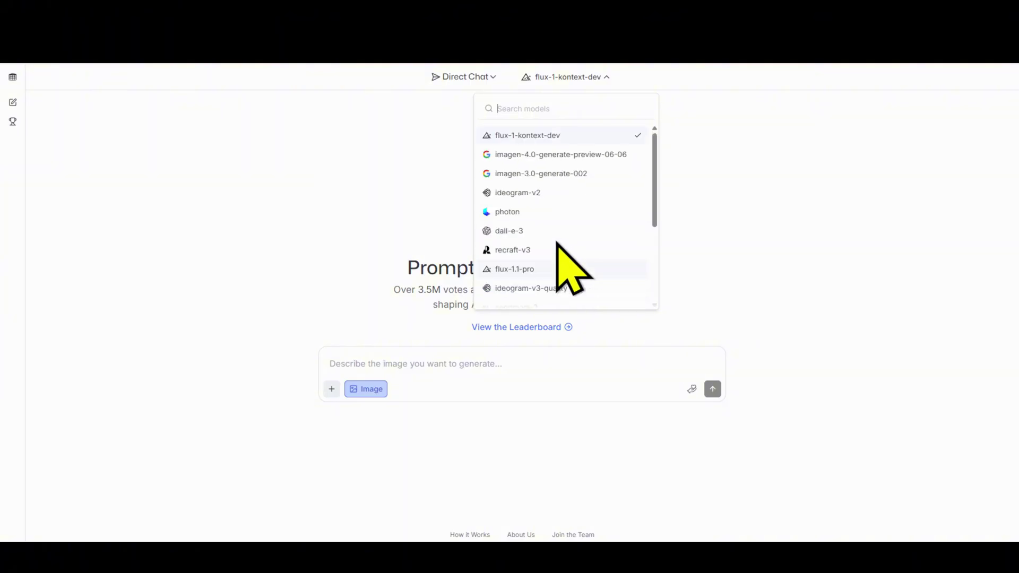
left_click(428, 118)
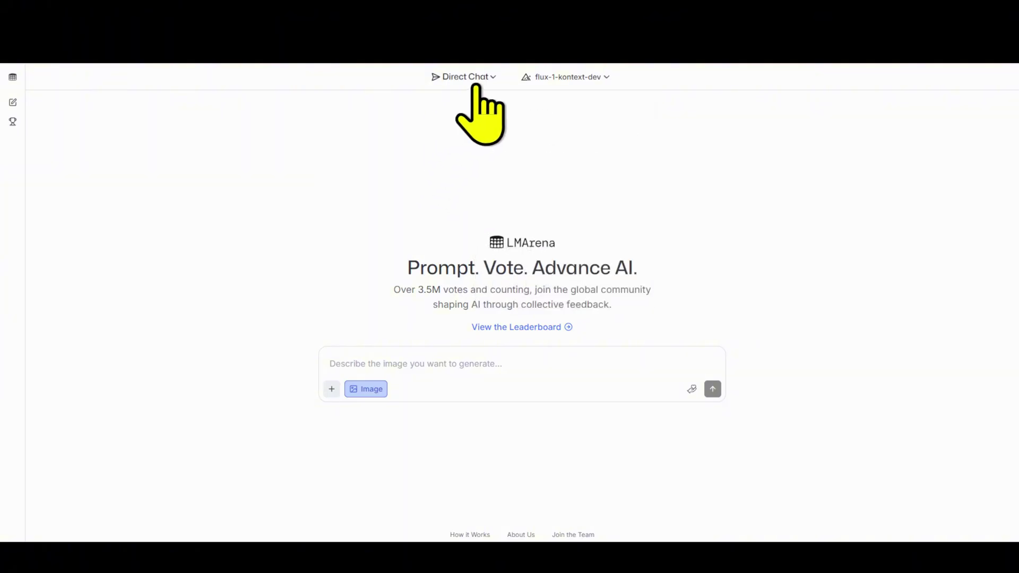
Step: Return to Battle mode and set the prompt to image generation
left_click(480, 78)
left_click(457, 107)
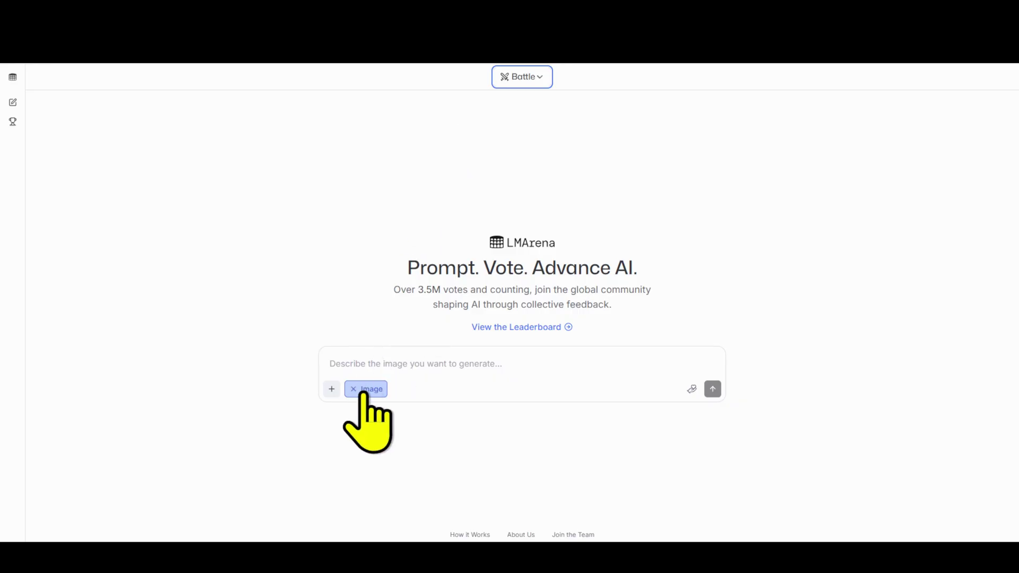
left_click(356, 388)
left_click(357, 390)
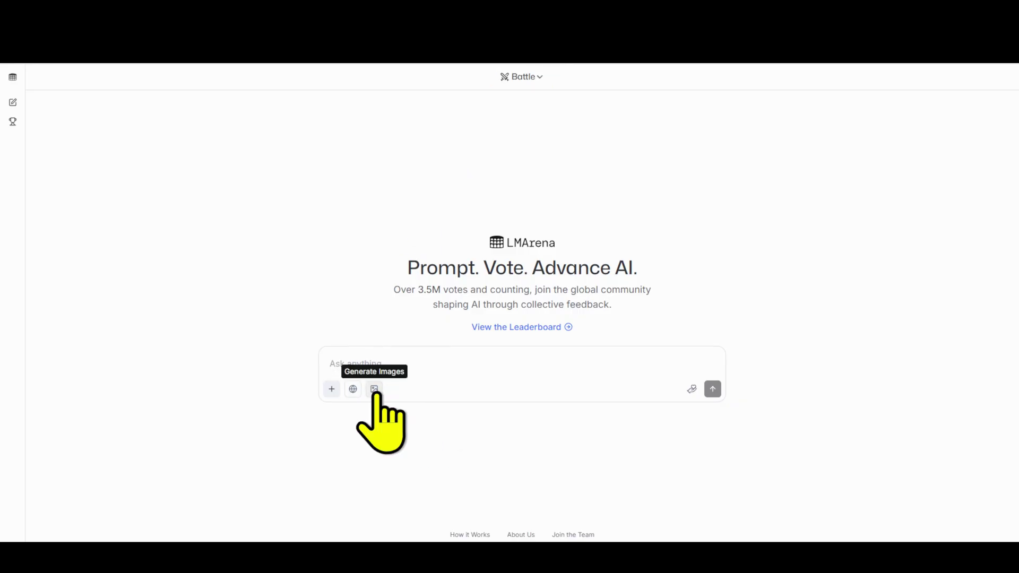
left_click(375, 389)
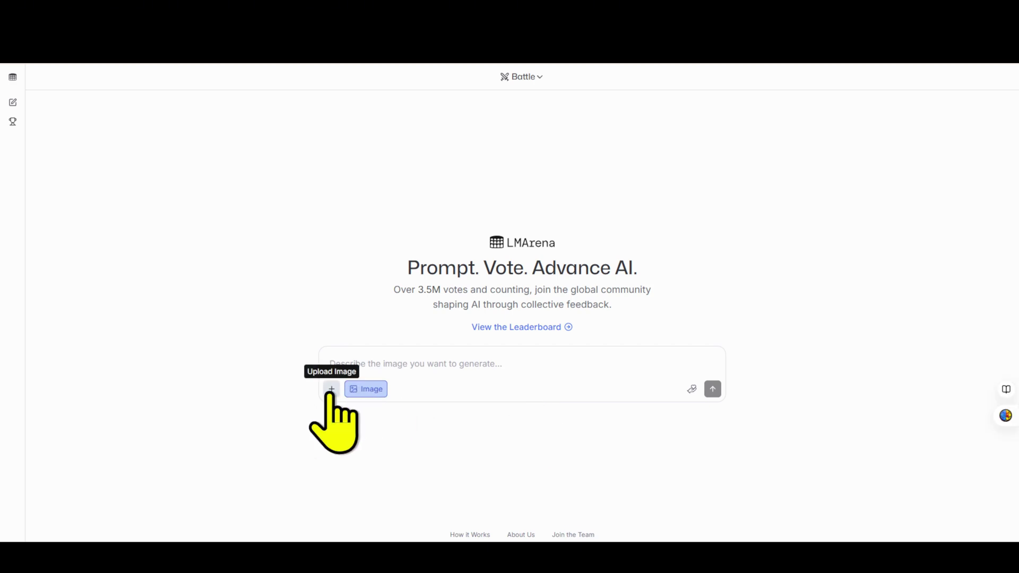
left_click(331, 389)
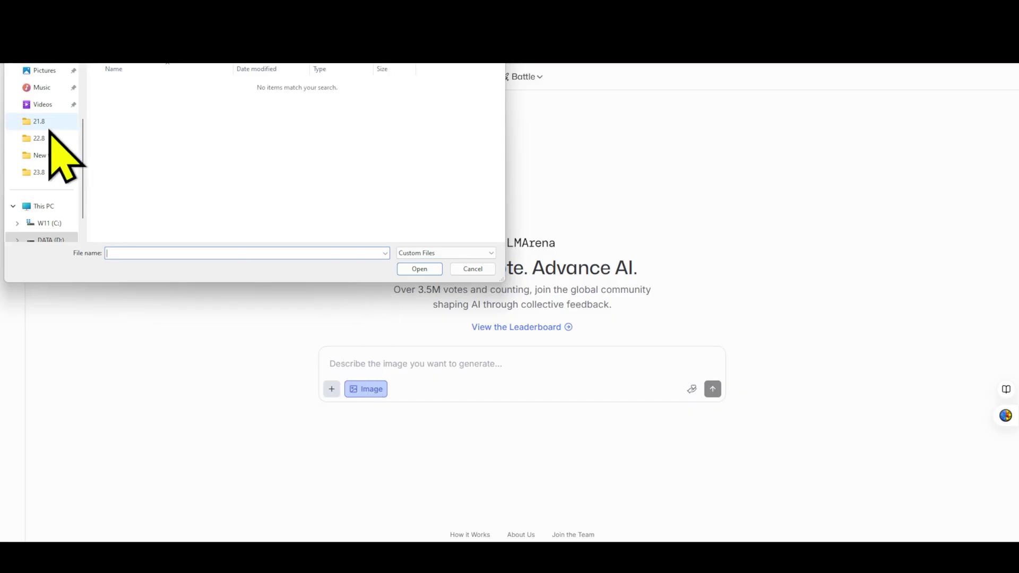
scroll(49, 133, "up", 2)
key("Escape")
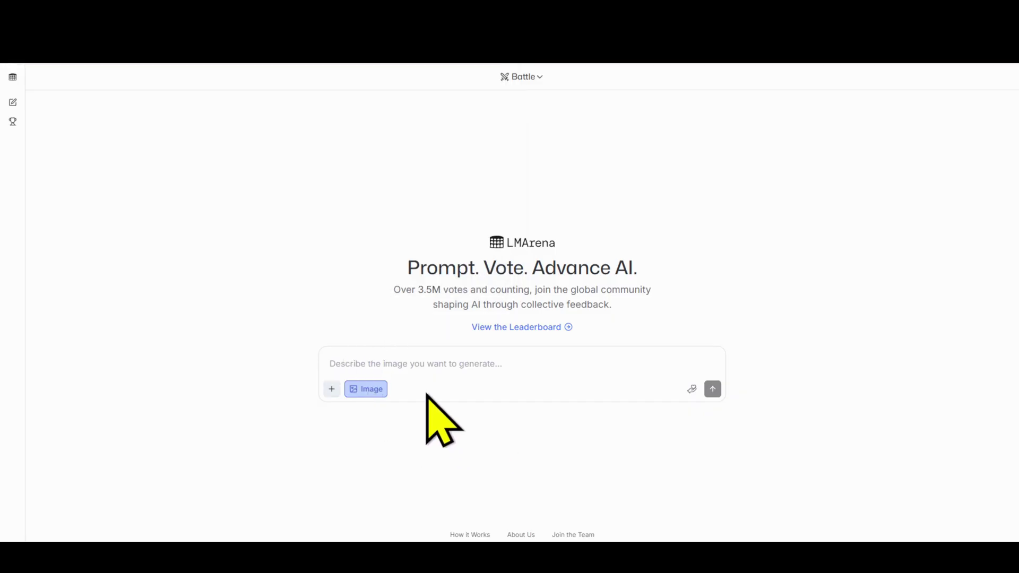
Step: Upload the woman, beach and man photos and submit the prompt "Put the 2 persons together on the beach in a natural way."
left_click(332, 389)
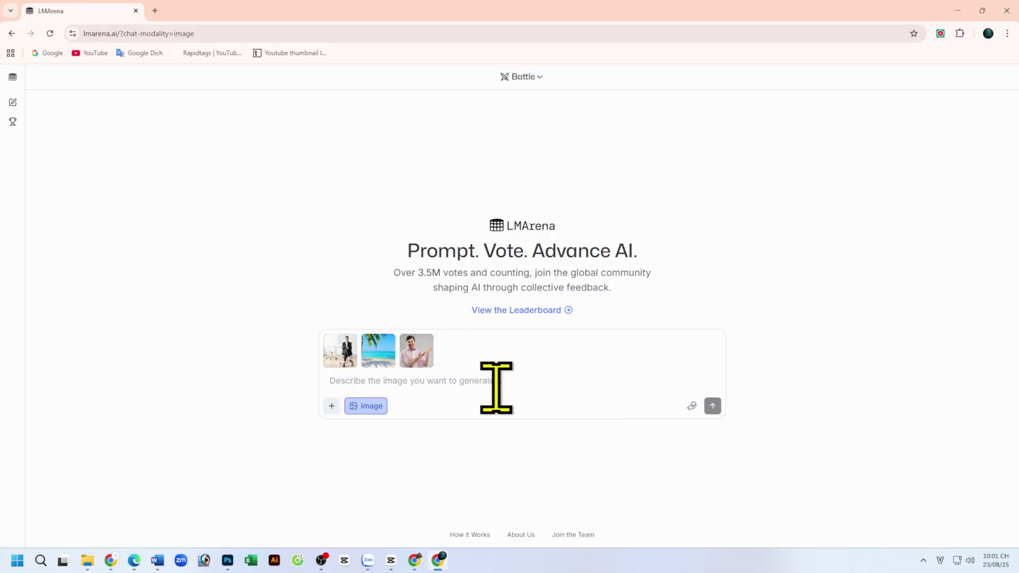
type("Put the 2 persons together on the beach in a natural way.")
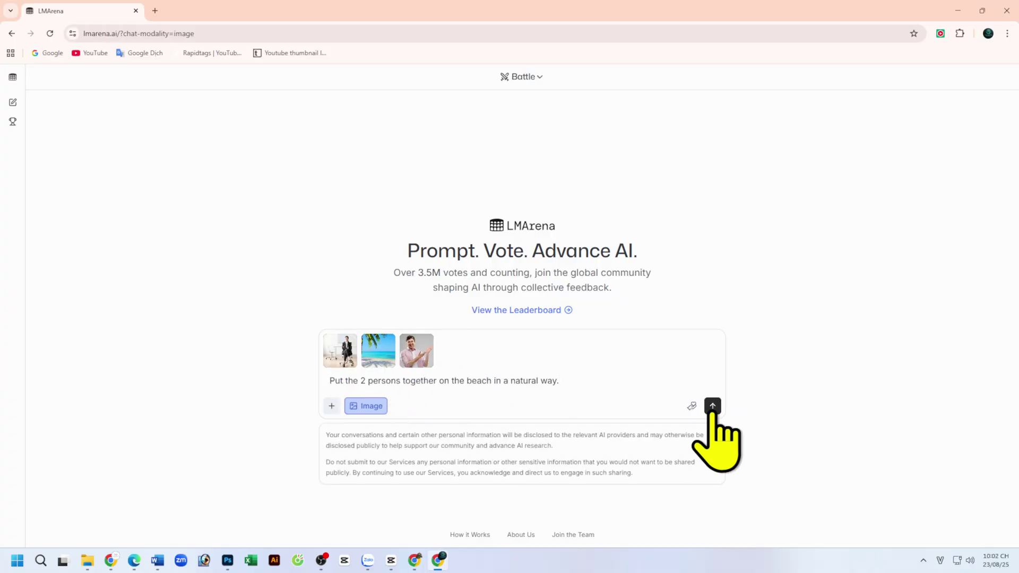
left_click(712, 407)
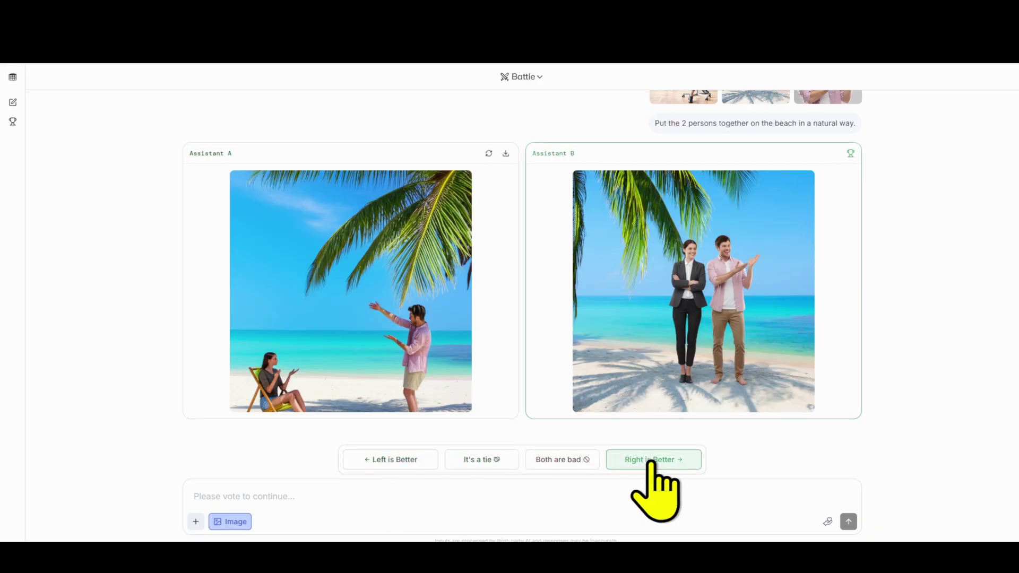
Step: Vote the right generated beach image as better and download it
left_click(650, 460)
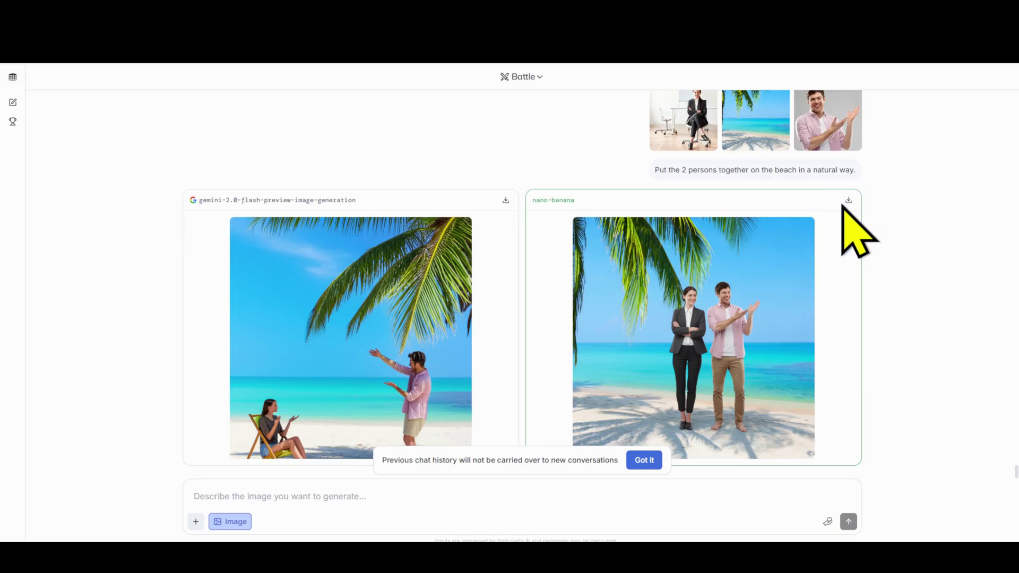
left_click(849, 200)
left_click(855, 87)
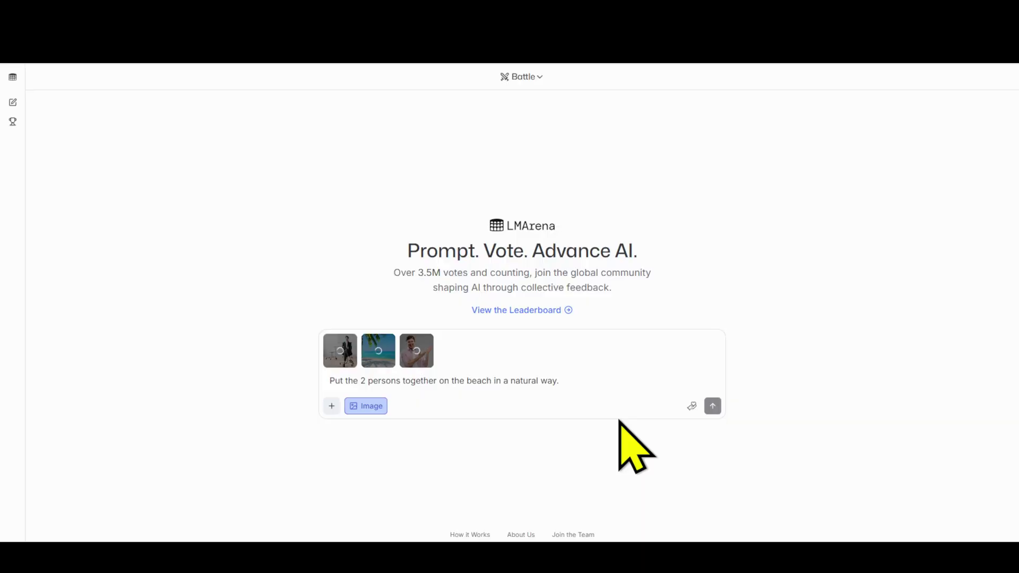
Step: Submit the beach prompt with the three photos in a new battle and vote the left generated image as better
key("Return")
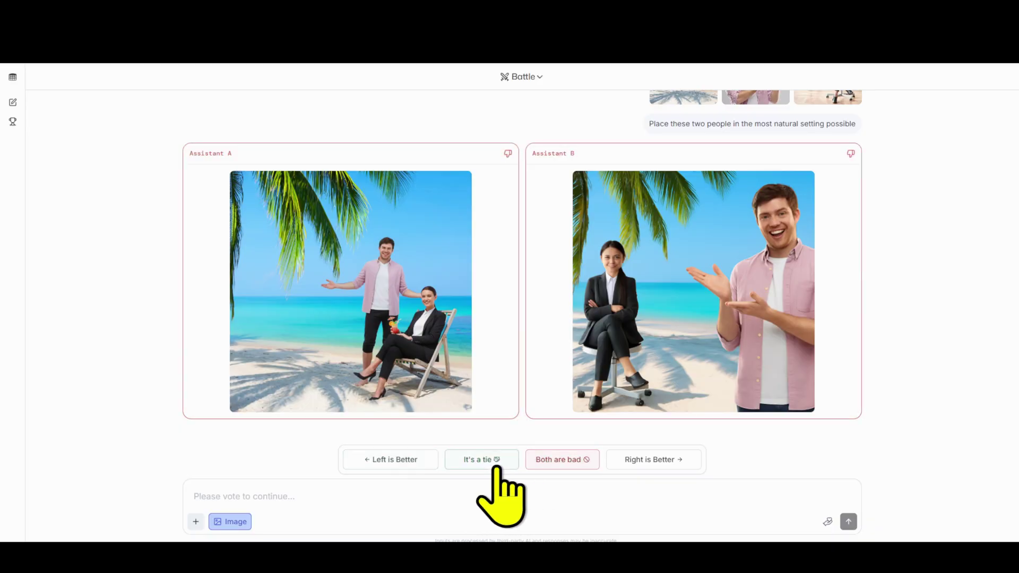
left_click(419, 460)
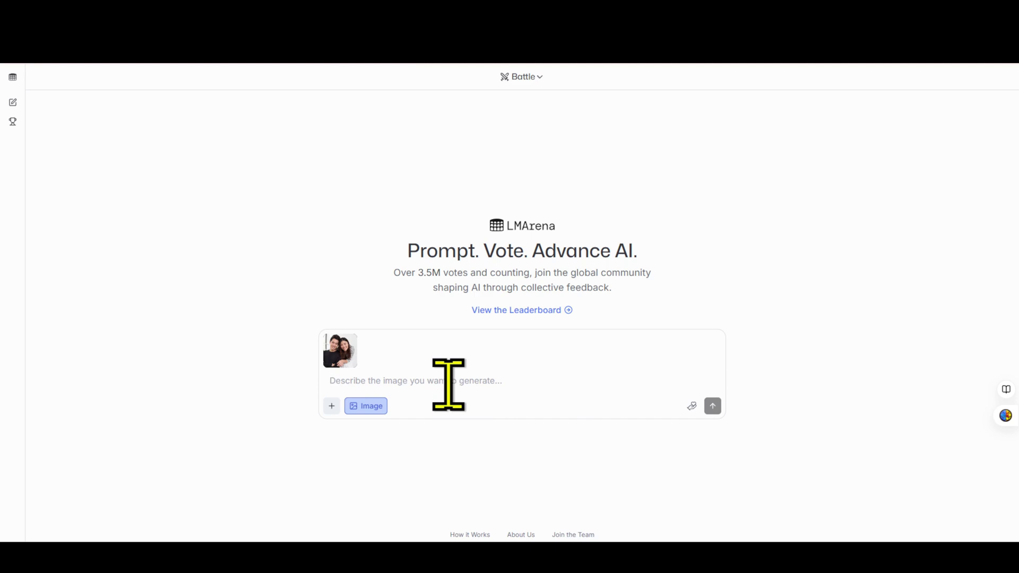
Step: Submit the prompt "They are eating ice cream" with the uploaded photo of the couple
type("They are eating ice cream")
left_click_drag(469, 384, 725, 403)
left_click(712, 406)
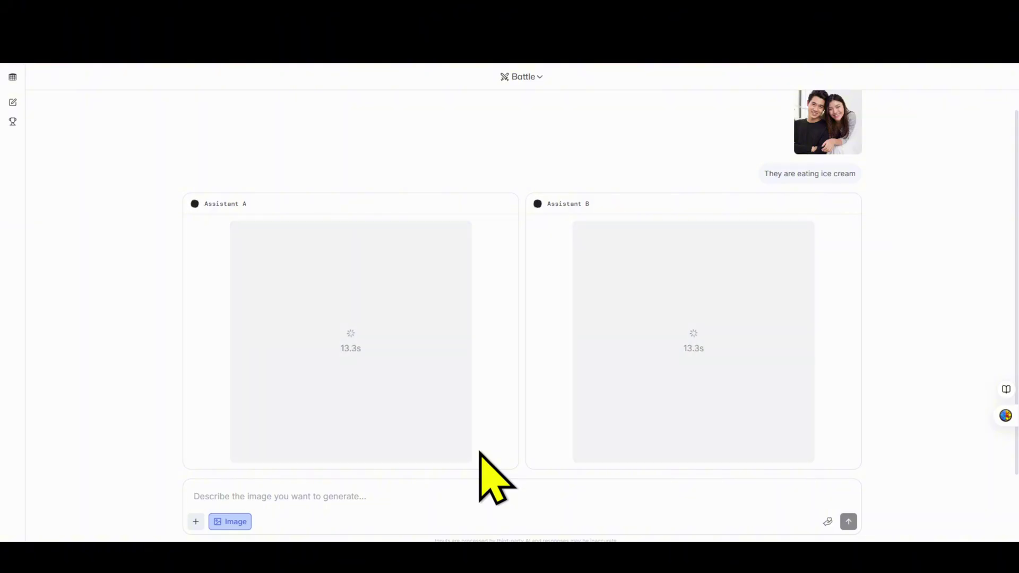
Step: Compare the two generated ice cream images by viewing each one enlarged, starting with Assistant B's
left_click(753, 350)
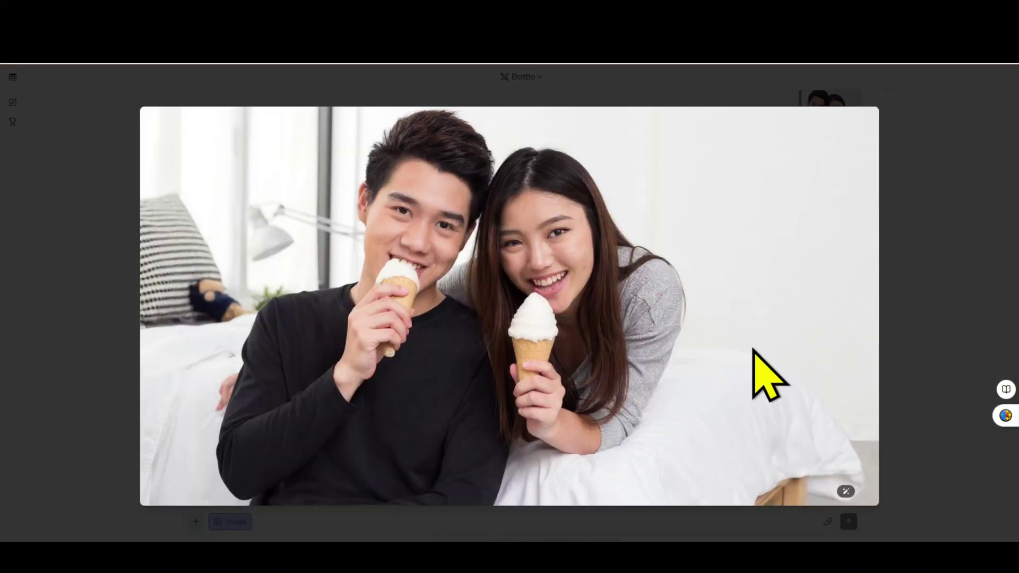
left_click(947, 326)
left_click(394, 347)
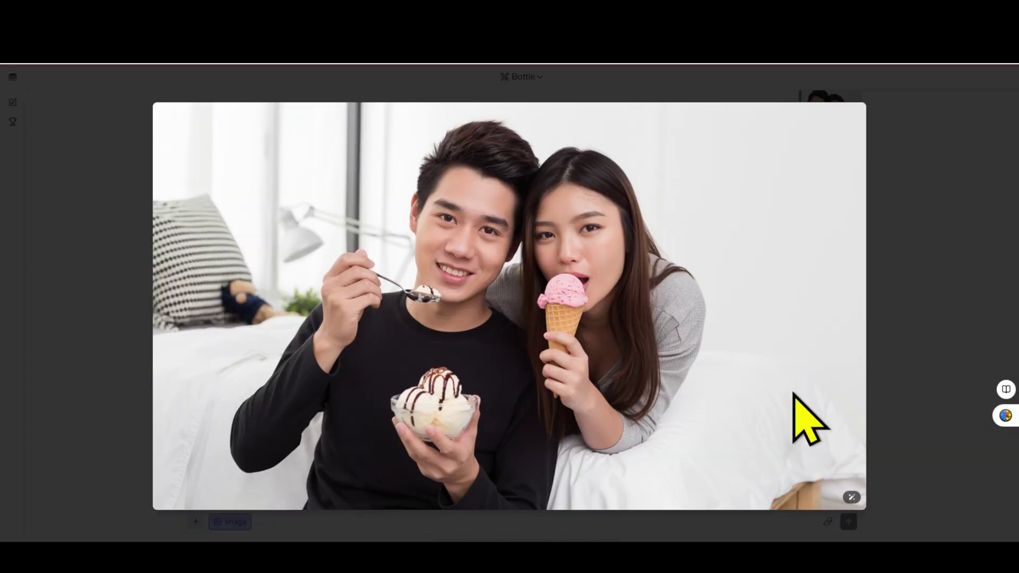
left_click(908, 304)
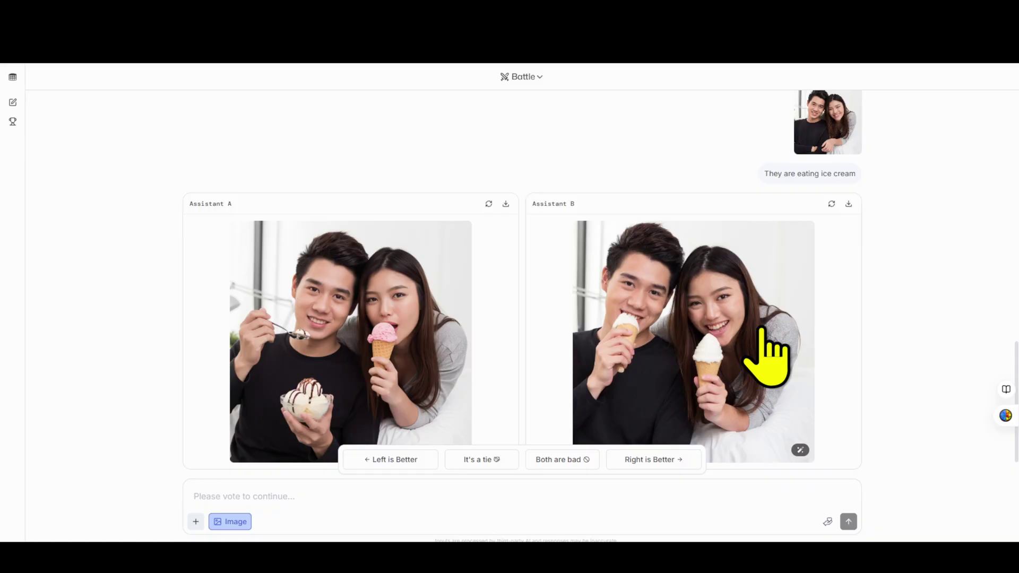
Step: Recheck the ice cream images enlarged, alternating between Assistant B's and Assistant A's versions
left_click(766, 353)
left_click(944, 306)
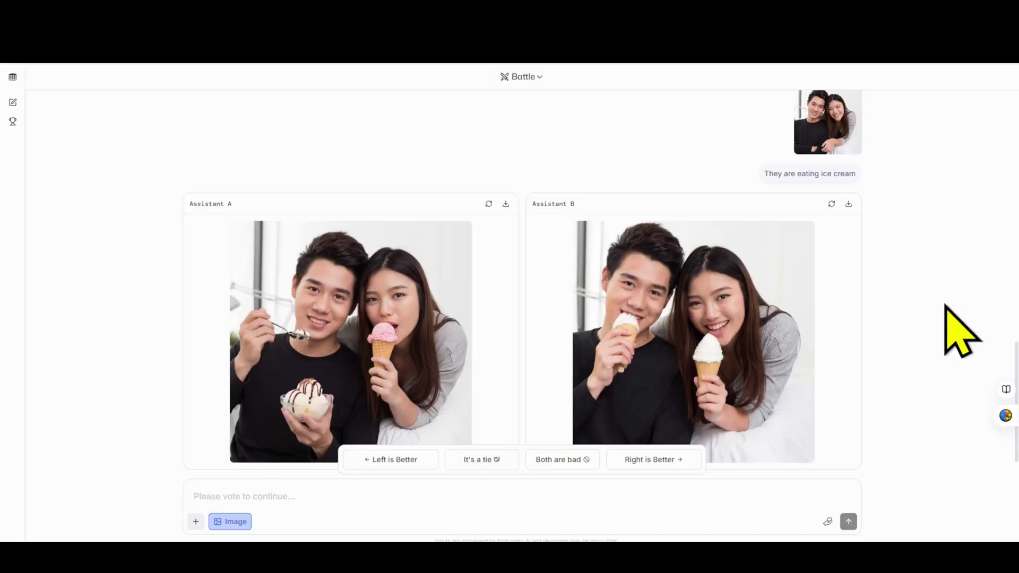
left_click(411, 333)
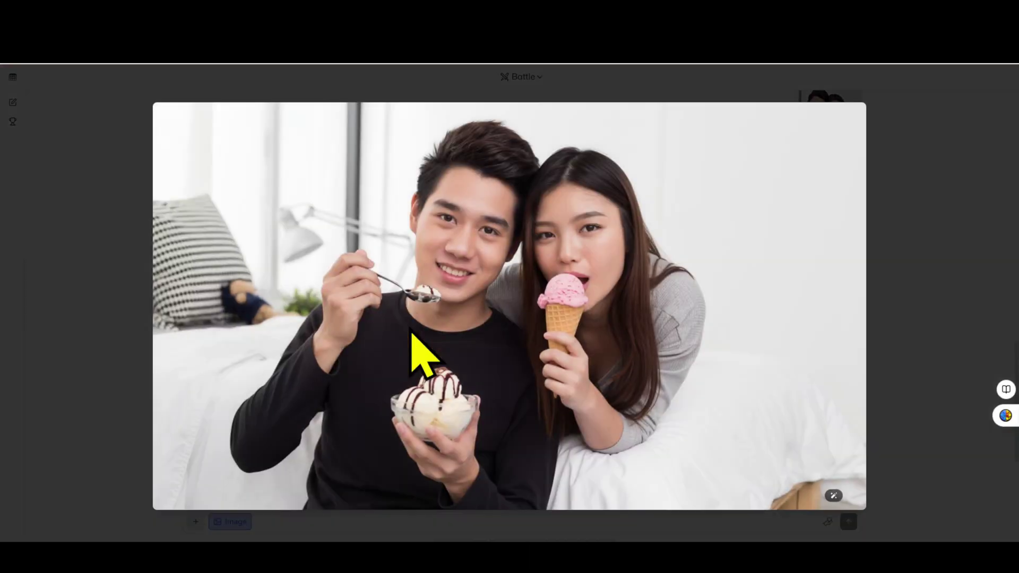
left_click(935, 313)
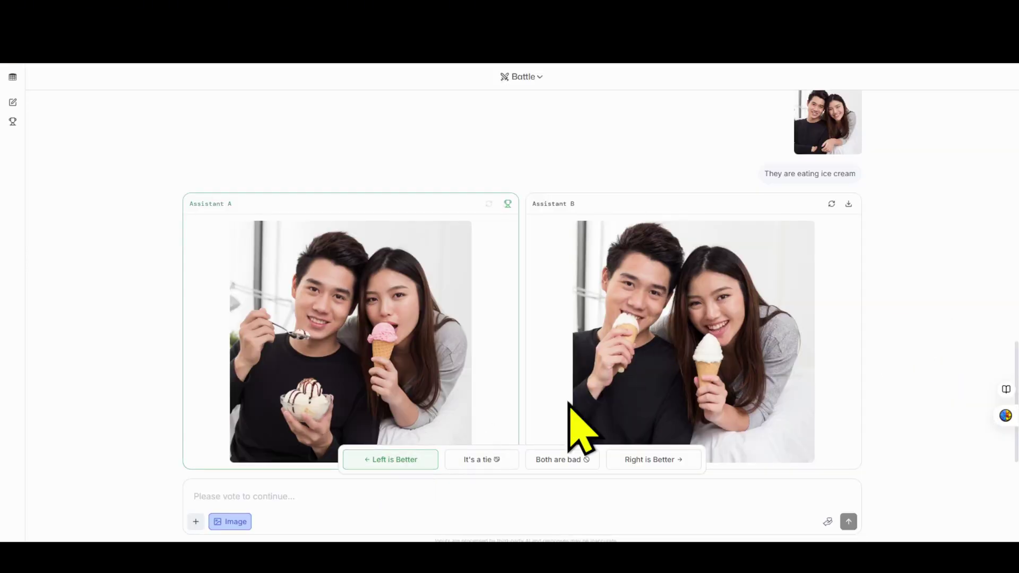
left_click(690, 344)
left_click(918, 291)
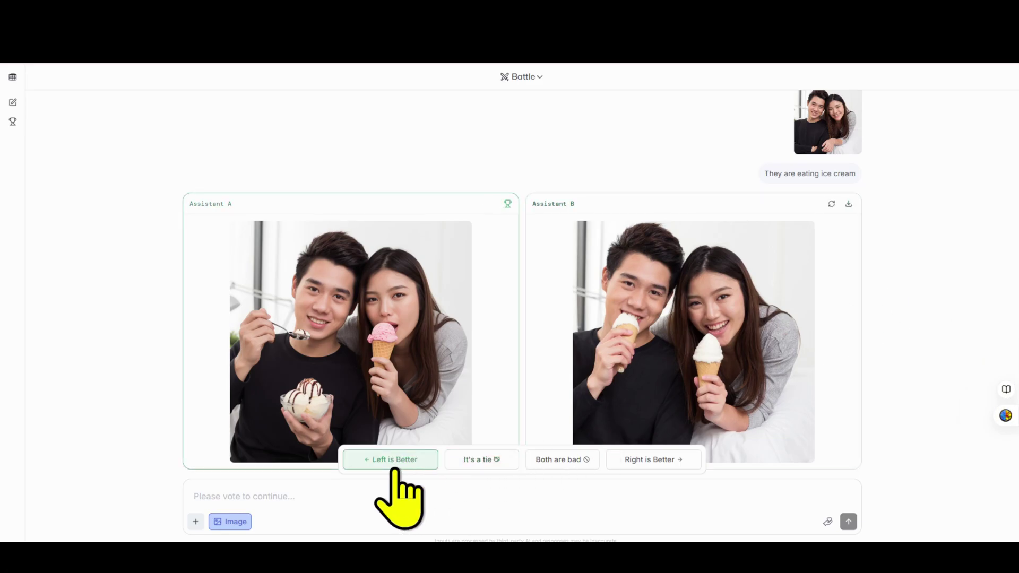
Step: Vote the left generated ice cream image as better and view it enlarged
left_click(394, 463)
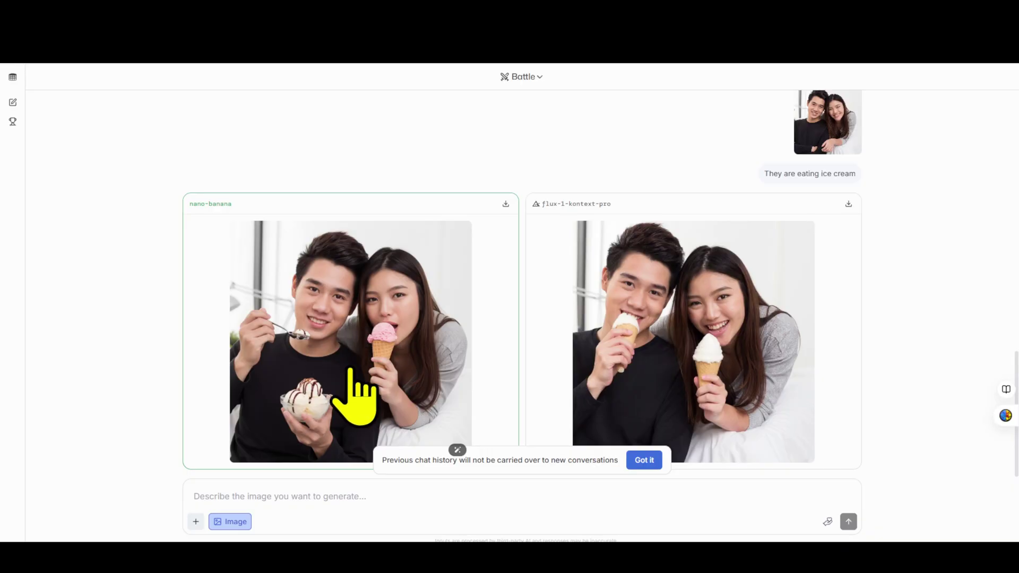
left_click(350, 371)
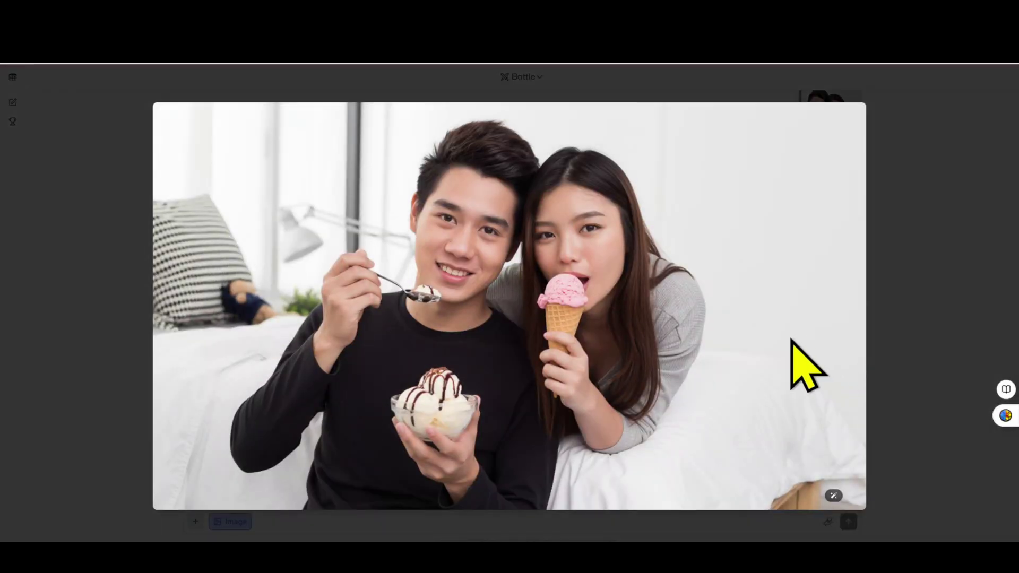
left_click(939, 289)
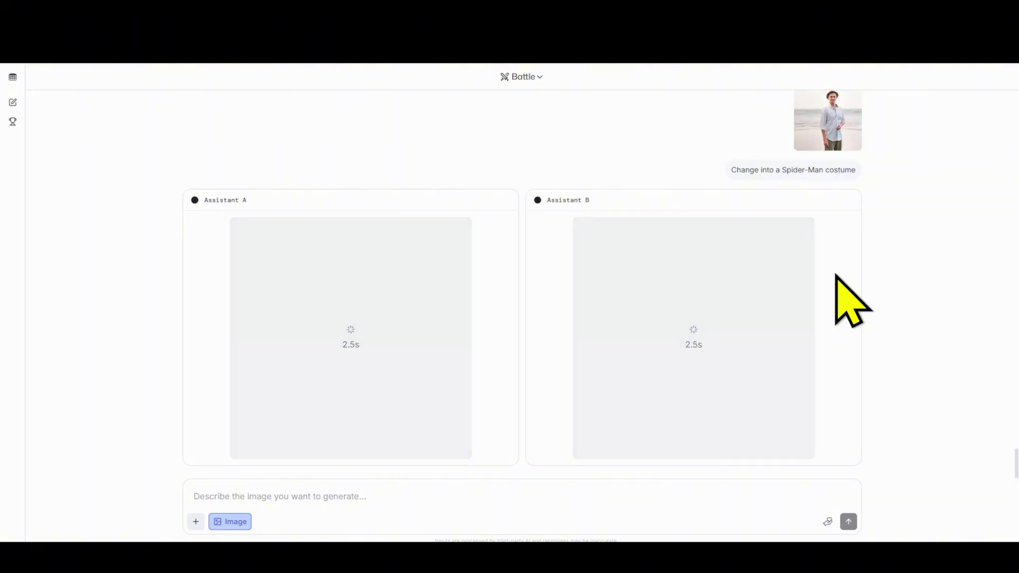
Step: Compare the uploaded photo of the man on the beach with both generated Spider-Man costume images, viewing each one enlarged
left_click(833, 127)
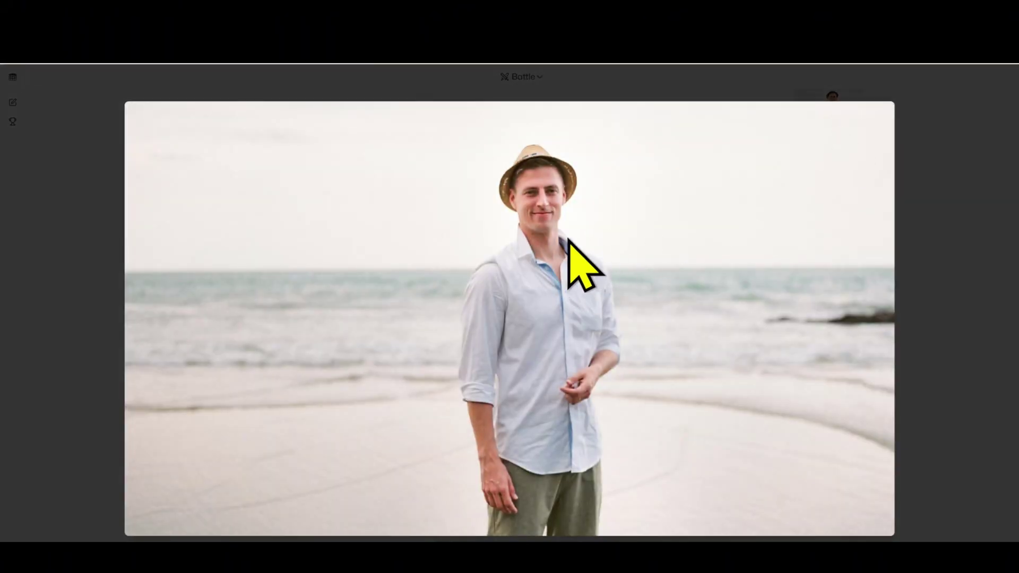
left_click(915, 367)
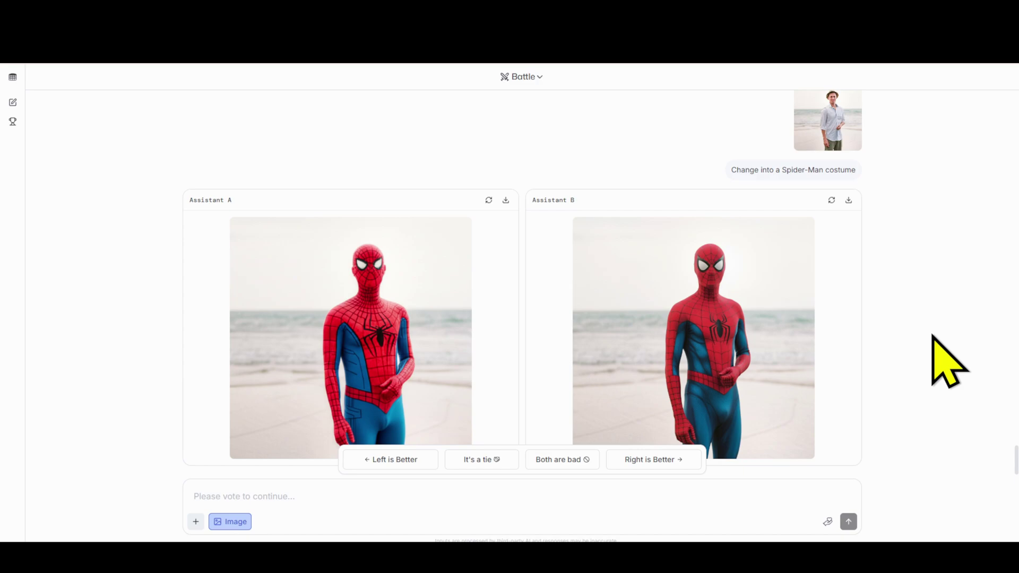
left_click(389, 318)
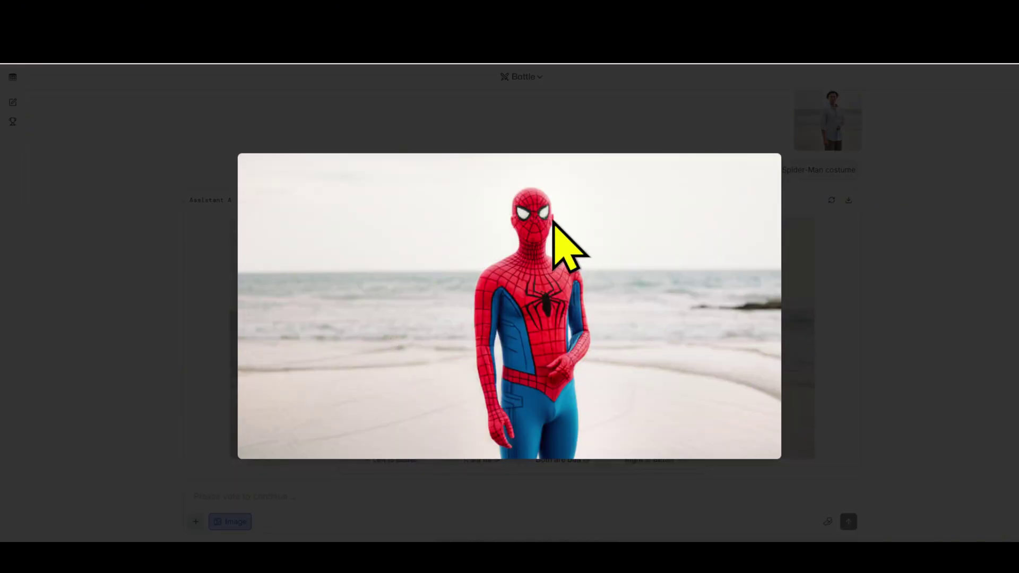
left_click(926, 328)
left_click(751, 320)
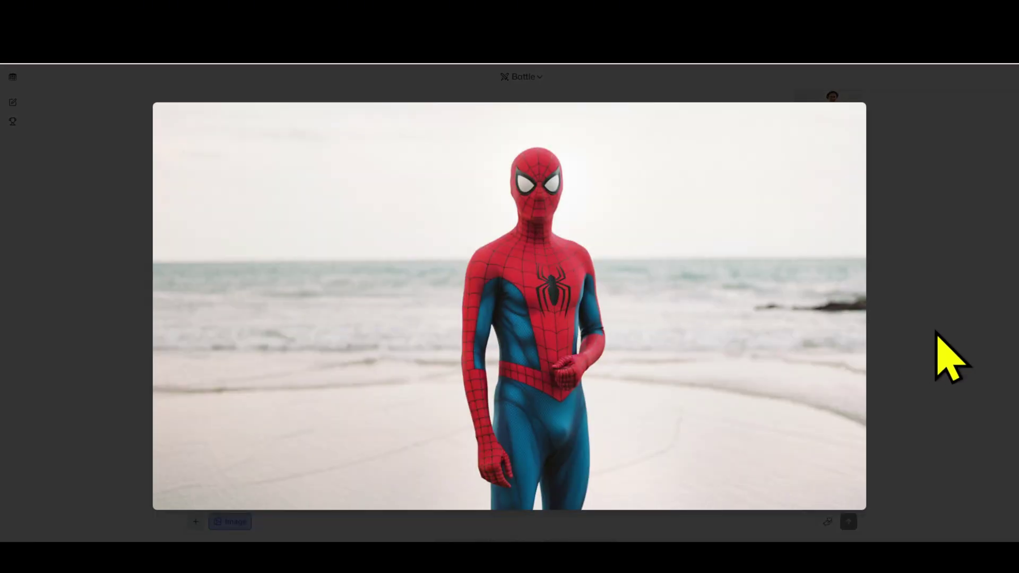
left_click(937, 340)
left_click(828, 122)
left_click(928, 263)
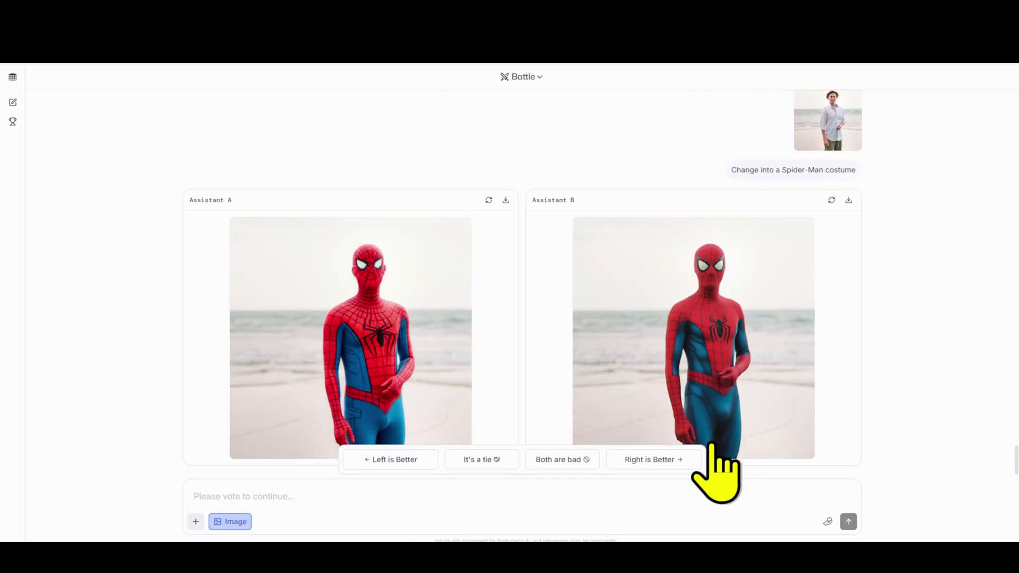
Step: View Assistant B's Spider-Man costume image enlarged once more and vote the right image as better
left_click(669, 462)
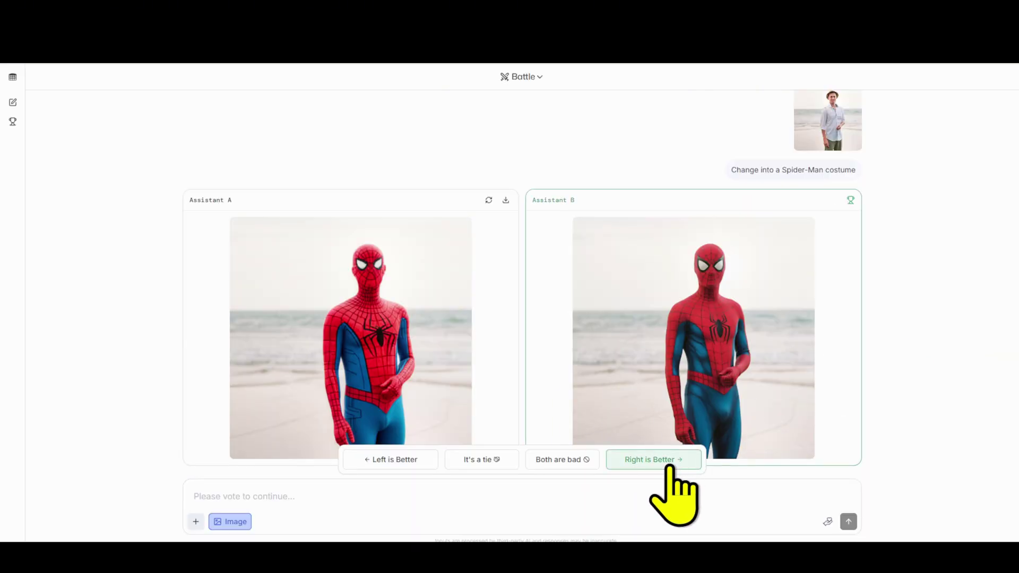
left_click(723, 364)
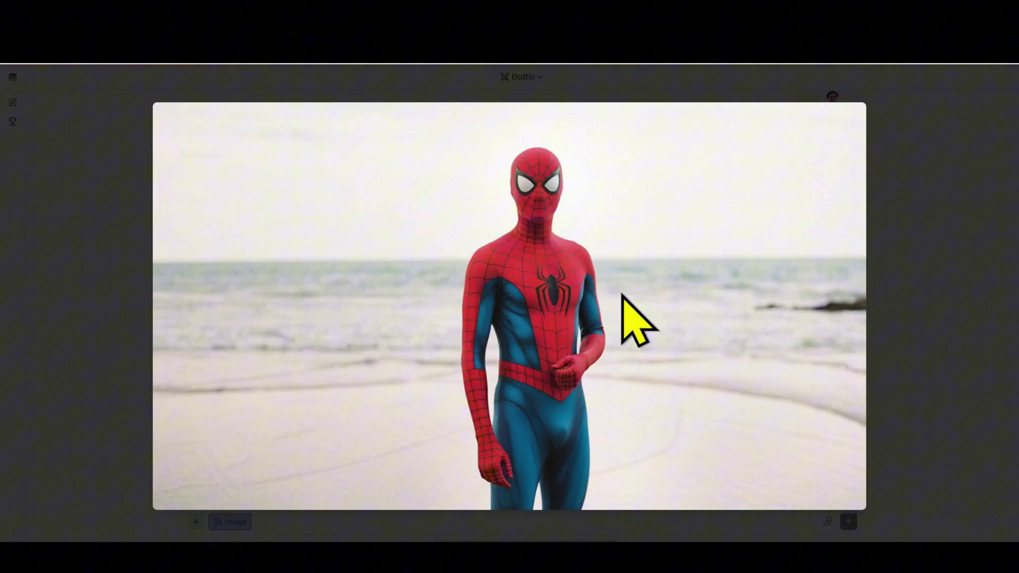
left_click(932, 357)
left_click(677, 460)
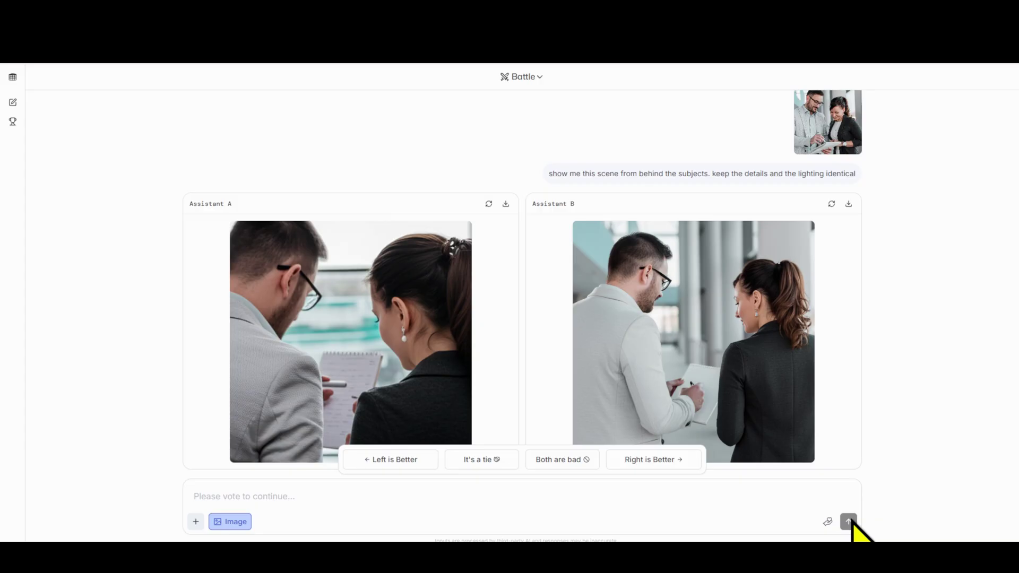
Step: View both generated images of the scene from behind the subjects enlarged and vote the right one as better
left_click(369, 348)
left_click(926, 335)
left_click(735, 338)
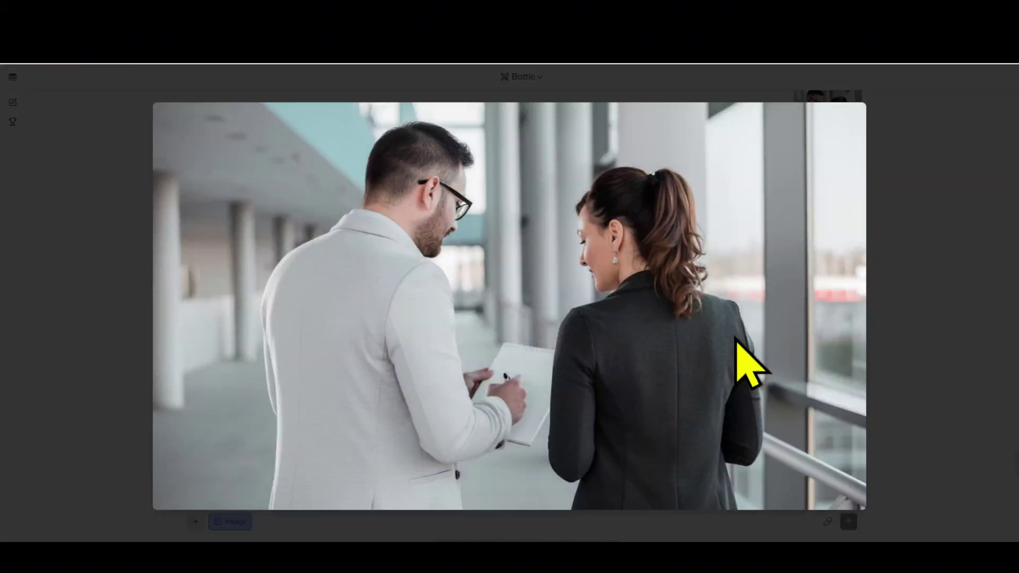
left_click(932, 364)
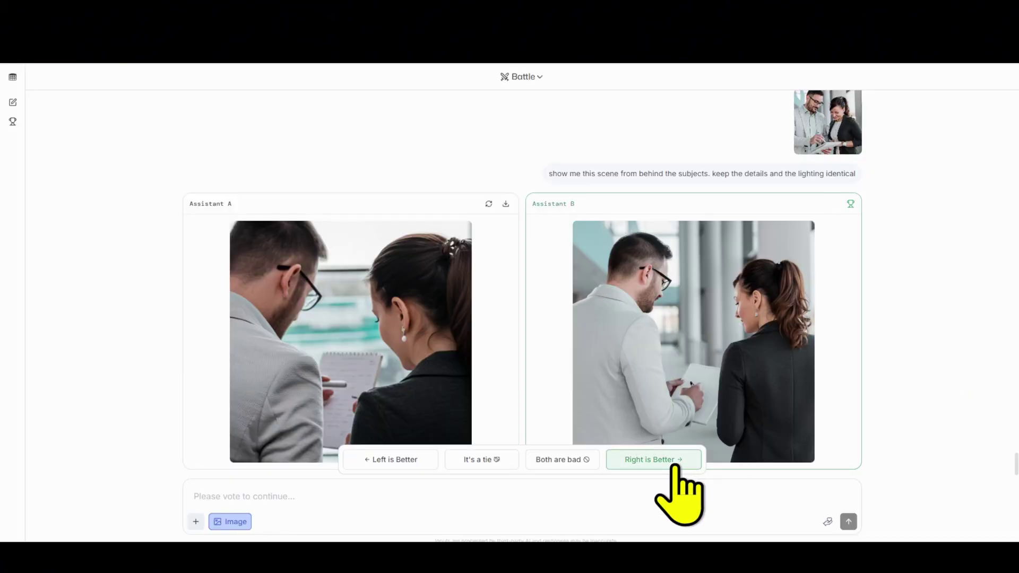
left_click(673, 466)
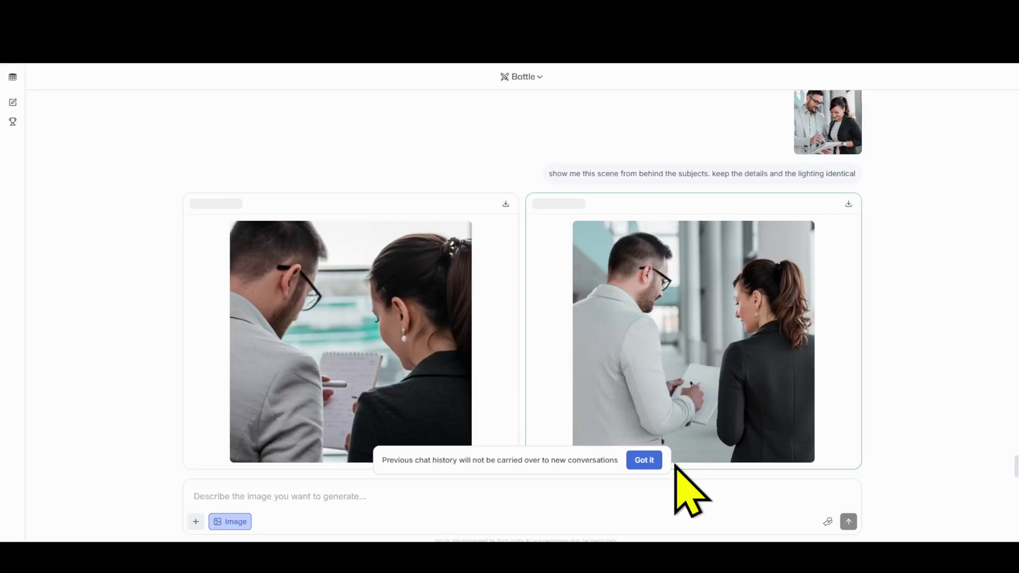